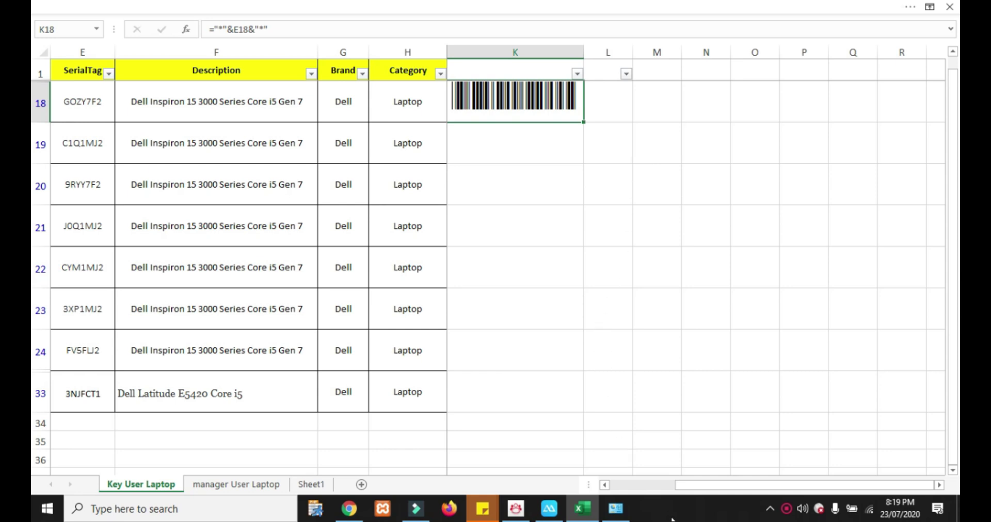
# Deselect the K18 barcode cell by clicking an empty cell in the laptop list
pyautogui.click(679, 294)
# Show the desktop and open the ConnectCode39.ttf font preview from the mix folder
pyautogui.rightClick(659, 508)
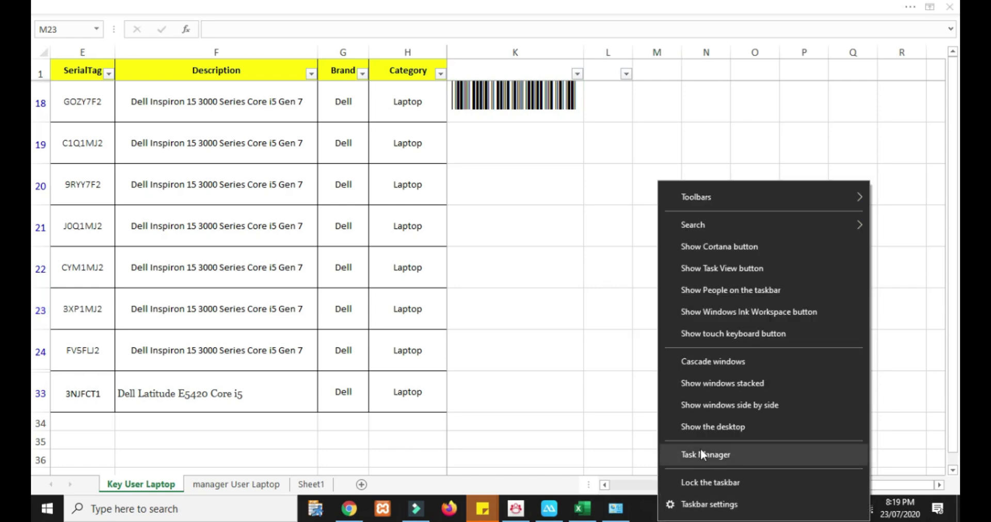
pyautogui.click(705, 432)
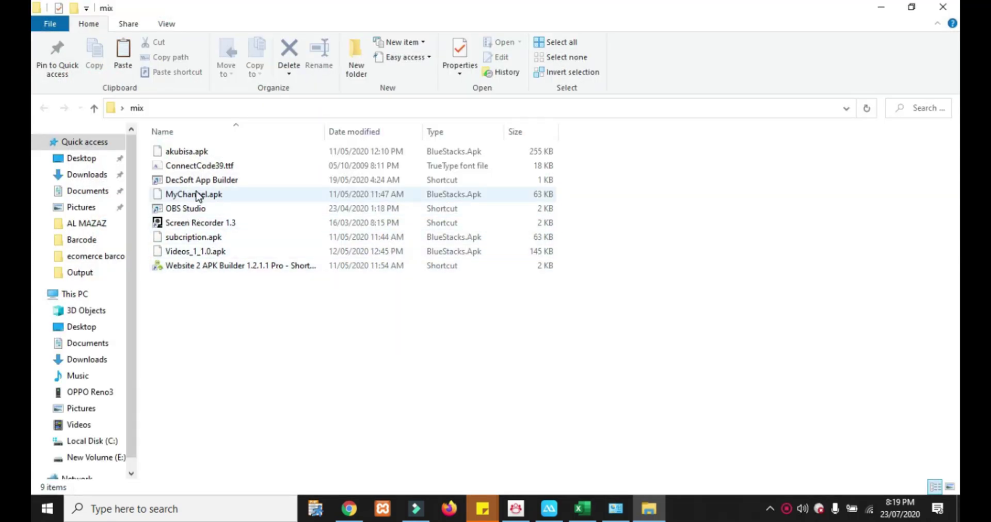
pyautogui.doubleClick(199, 165)
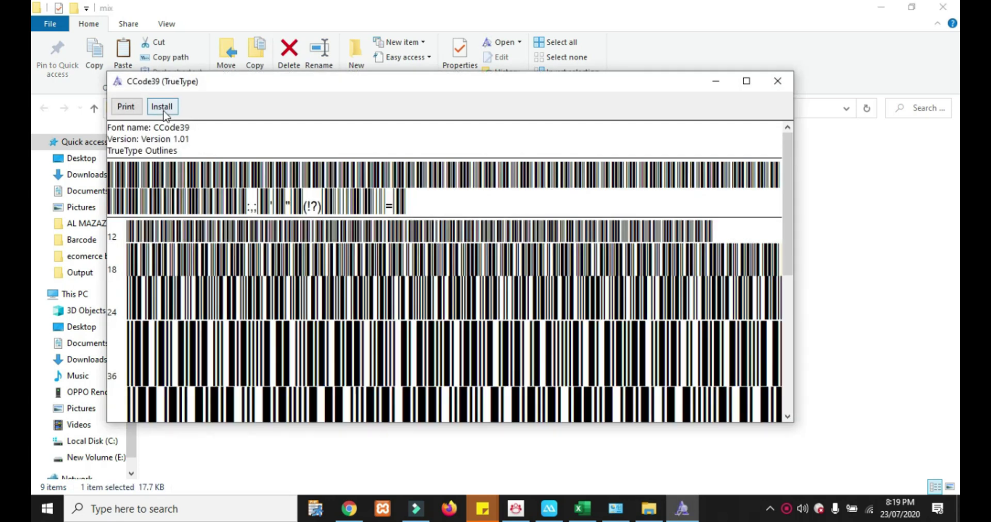
# Install the CCode39 font, replacing the existing copy, and return to the Excel spreadsheet
pyautogui.click(163, 110)
pyautogui.click(527, 264)
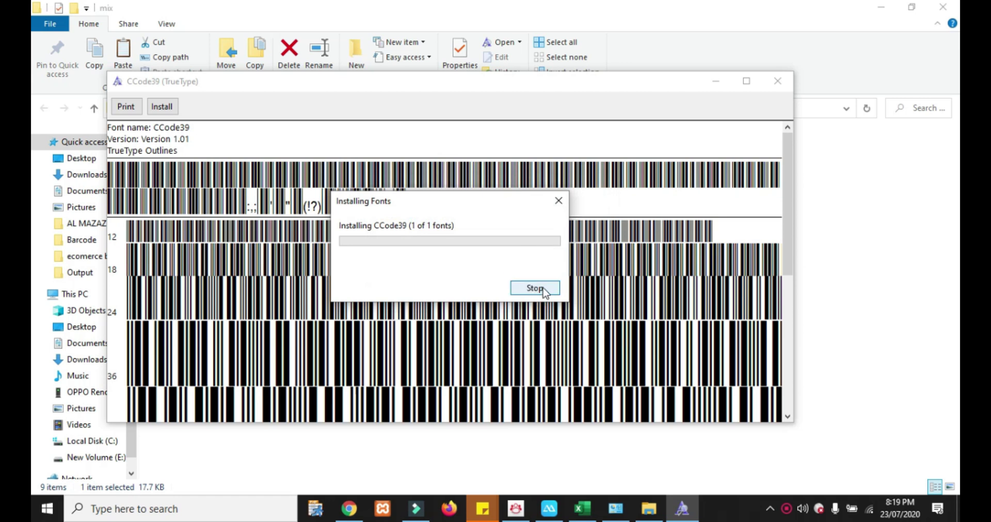
pyautogui.click(576, 510)
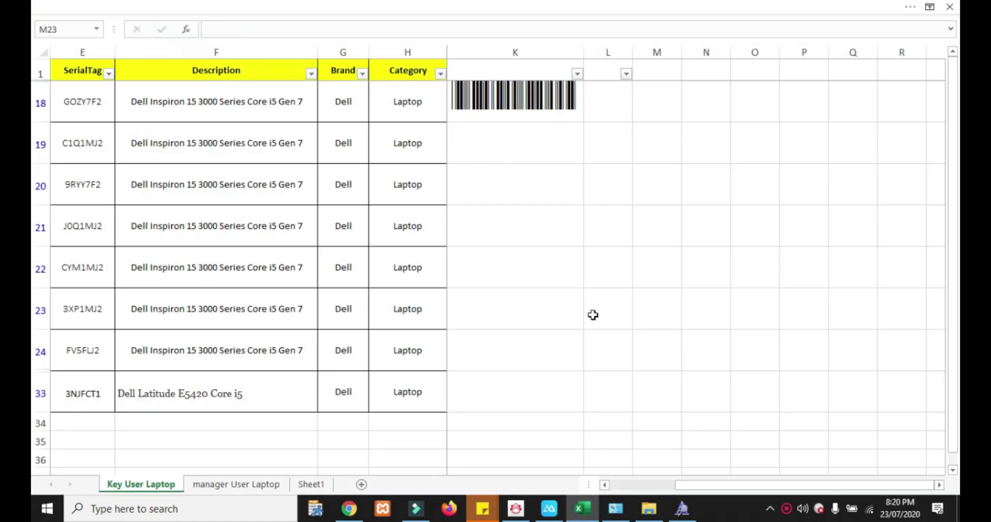
# Re-commit the K18 formula ="*"&E18&"*" so it renders as a CCode39 barcode
pyautogui.click(601, 281)
pyautogui.click(928, 6)
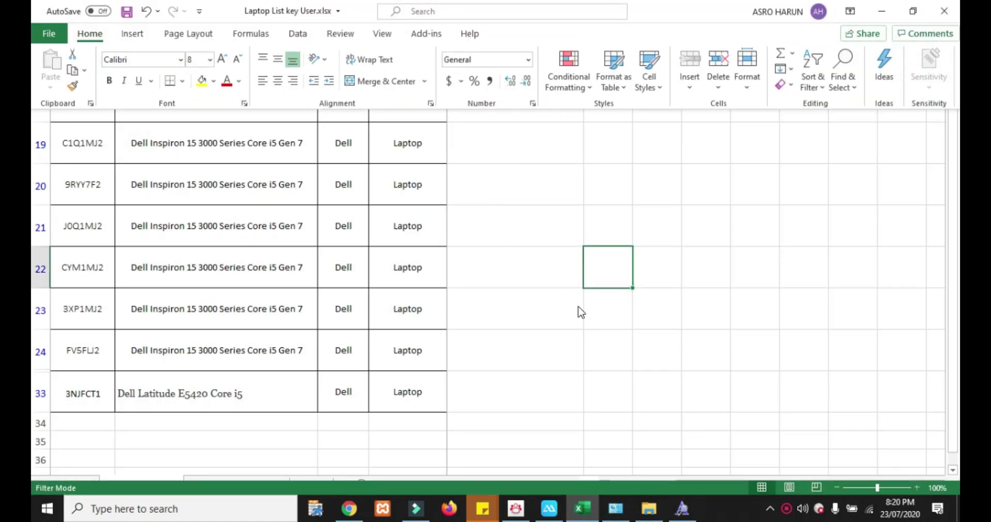
pyautogui.click(578, 308)
pyautogui.click(511, 95)
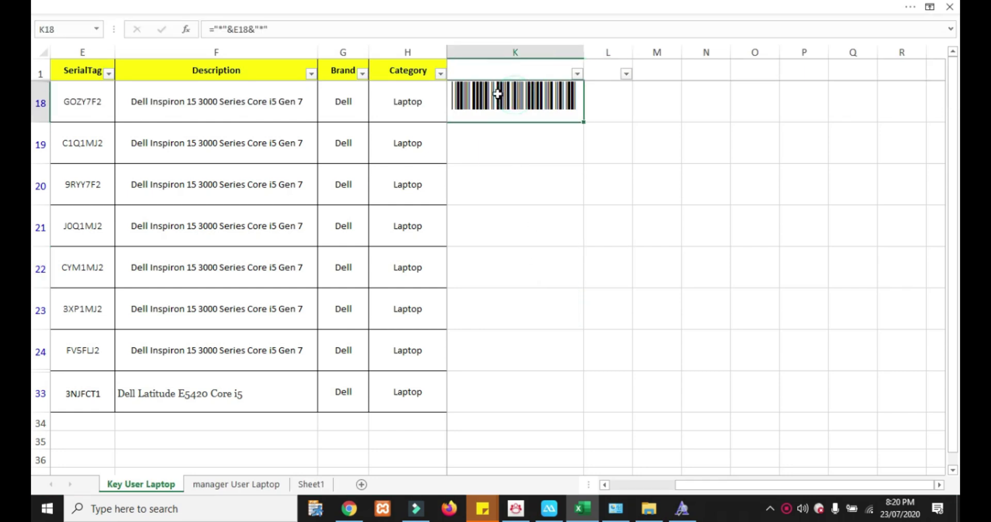
pyautogui.click(244, 27)
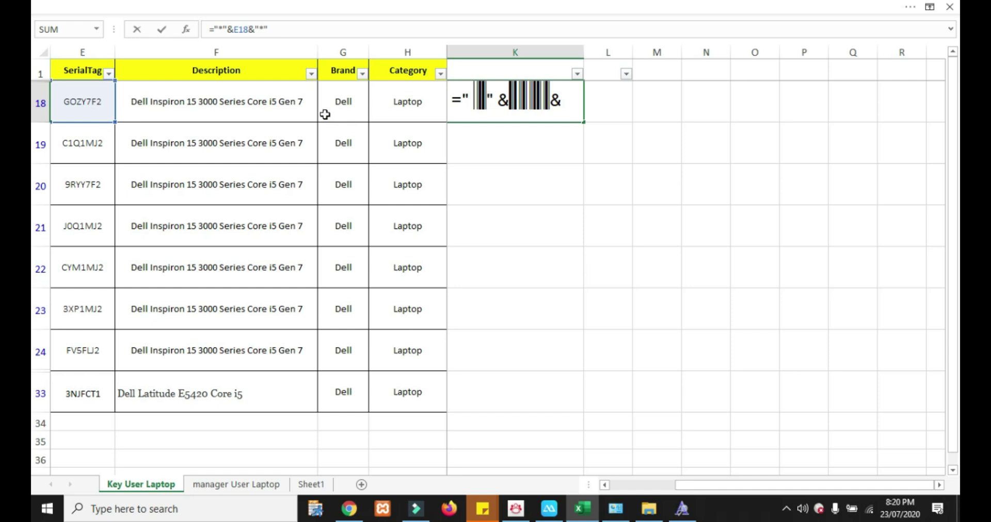
pyautogui.hotkey('ctrl', 'Return')
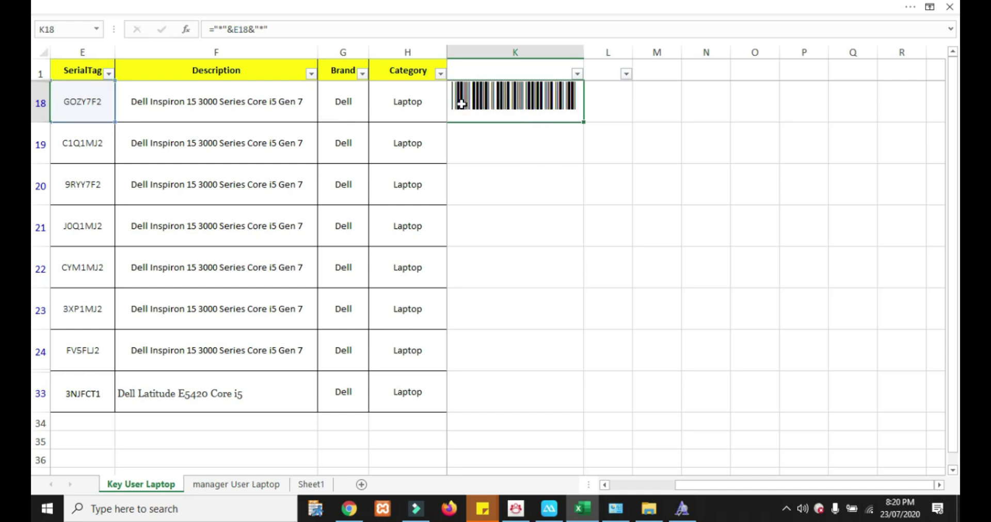
pyautogui.click(500, 140)
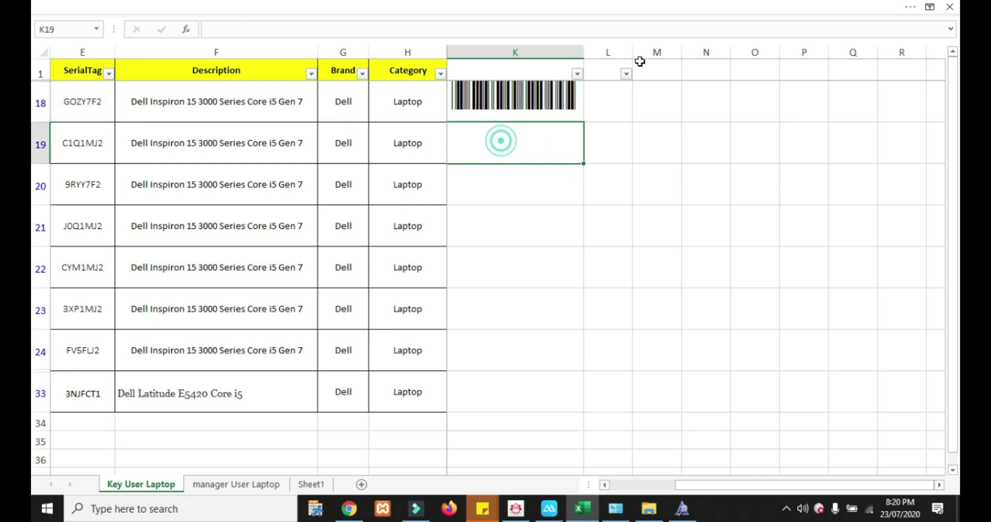
# Set the ribbon display option to Show Tabs and reselect K18
pyautogui.click(926, 11)
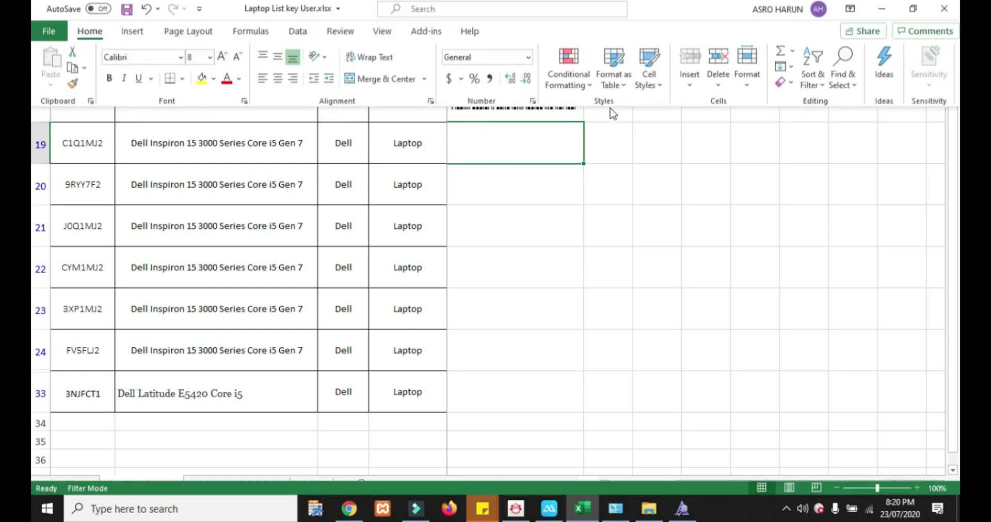
pyautogui.click(508, 145)
pyautogui.click(926, 10)
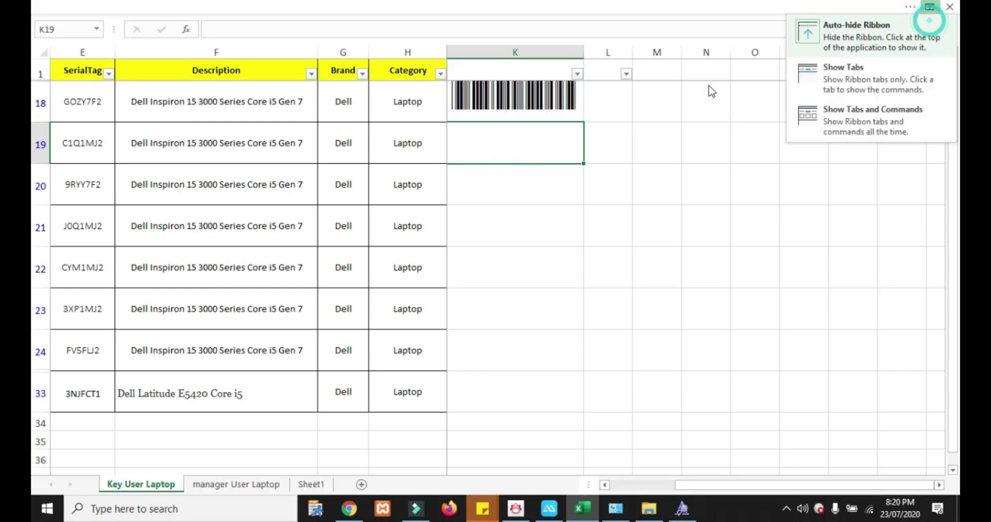
pyautogui.click(871, 51)
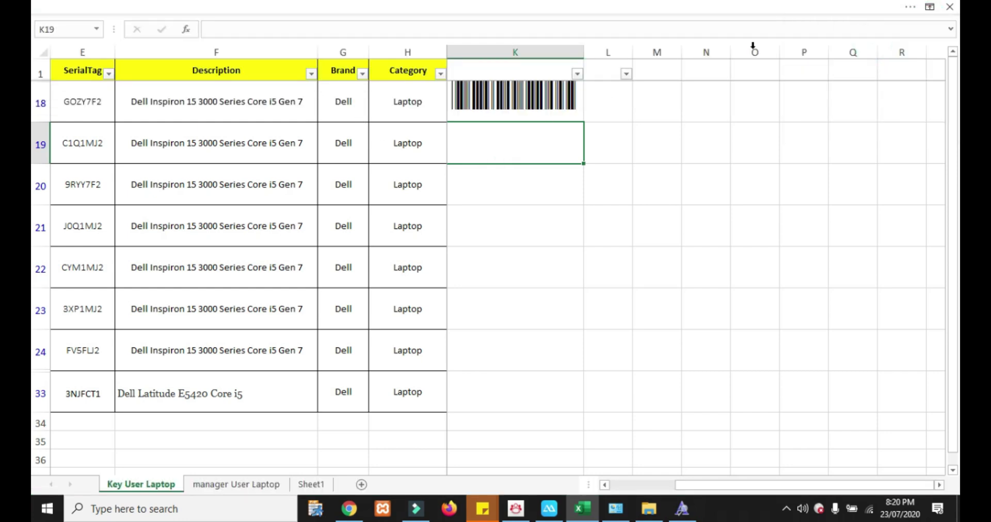
pyautogui.click(928, 8)
pyautogui.click(862, 62)
pyautogui.click(541, 132)
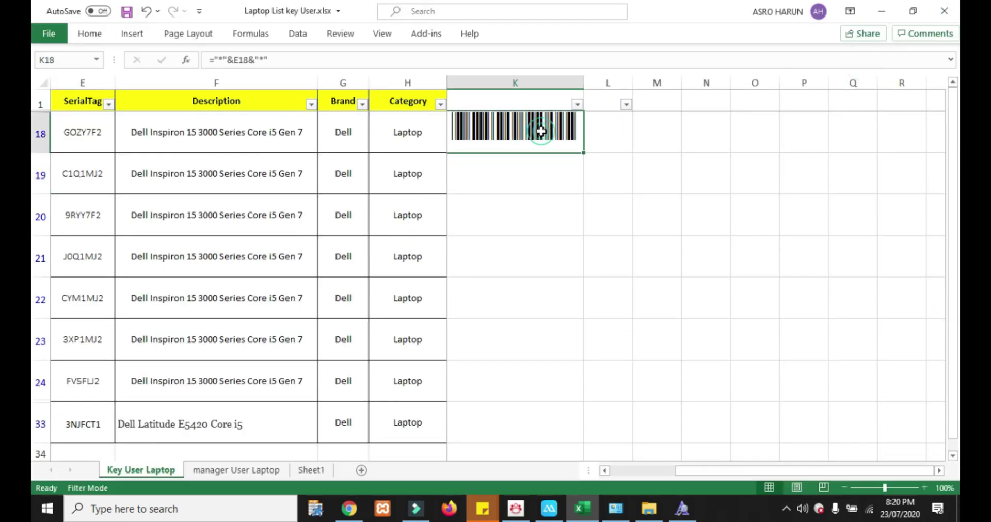
# Confirm K18 uses the CCode39 font, then collapse the ribbon back to tabs
pyautogui.click(90, 34)
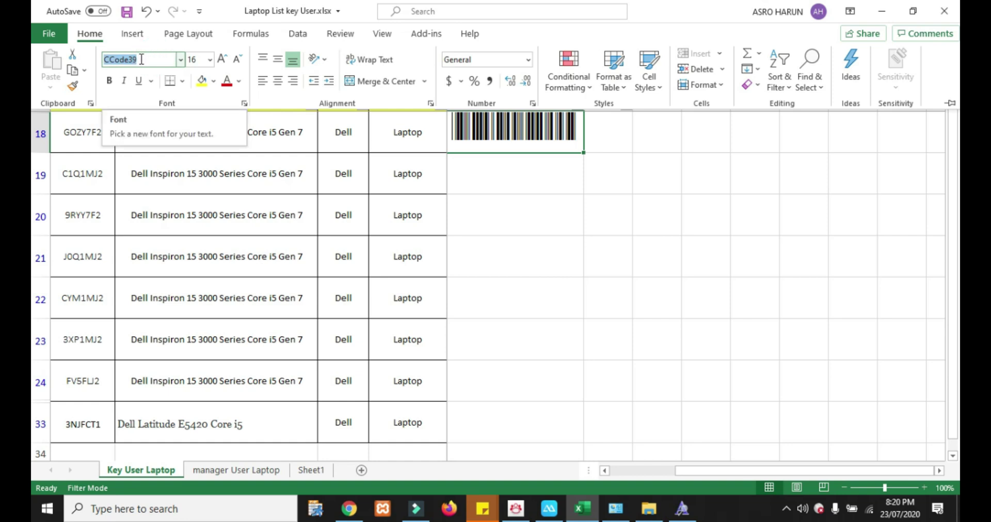
pyautogui.click(180, 60)
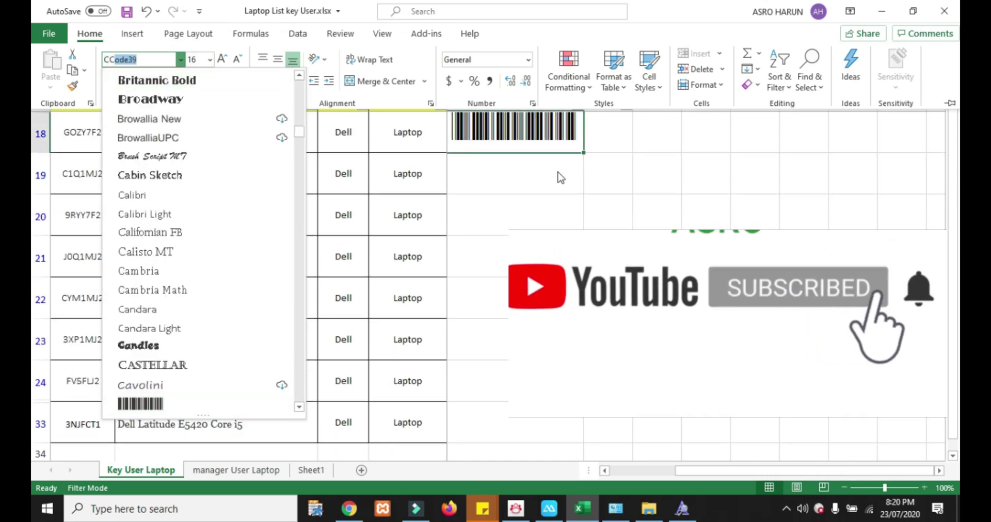
pyautogui.press('Escape')
pyautogui.hotkey('ctrl', 'F1')
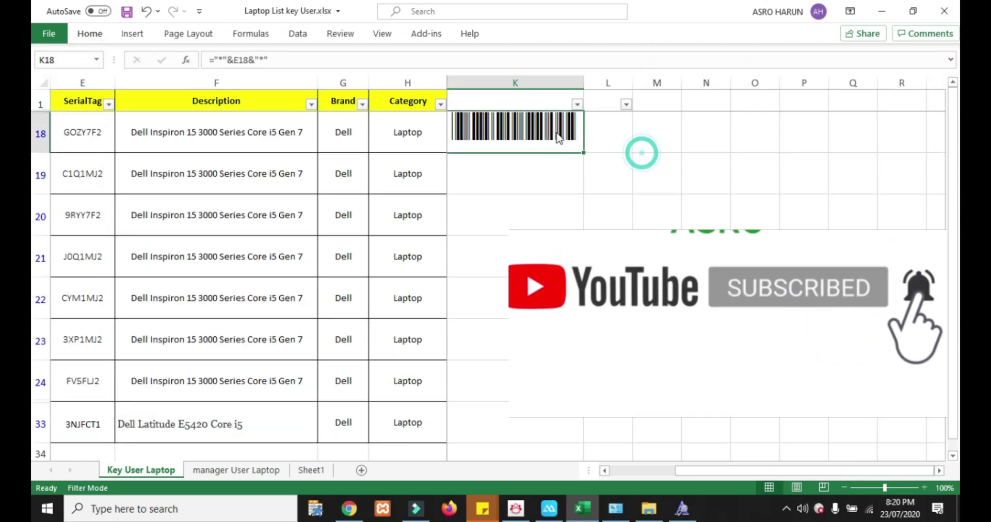
# Fill the barcode formula down column K from K18 through K33
pyautogui.doubleClick(582, 156)
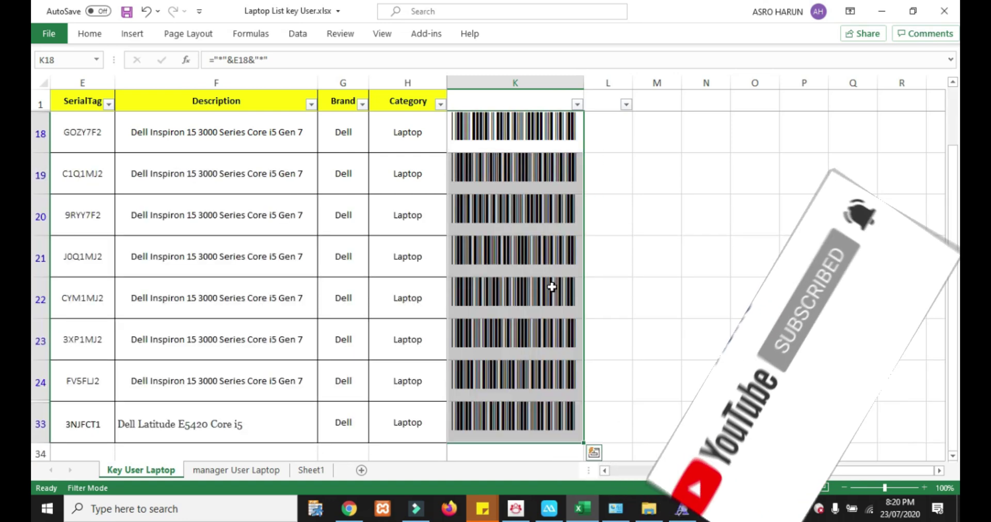
pyautogui.click(536, 140)
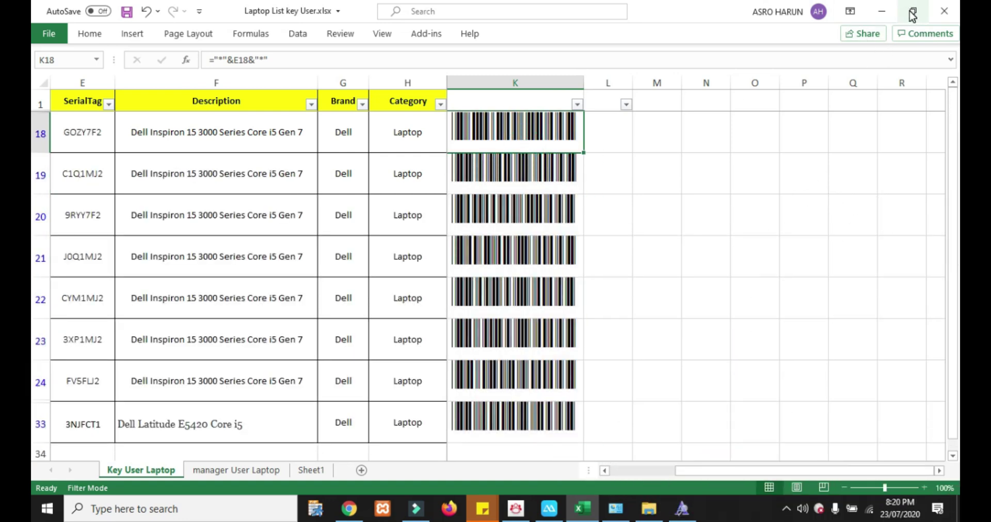
pyautogui.click(850, 10)
# Restore the full ribbon, then restore down the Excel window and move it up-left
pyautogui.click(856, 38)
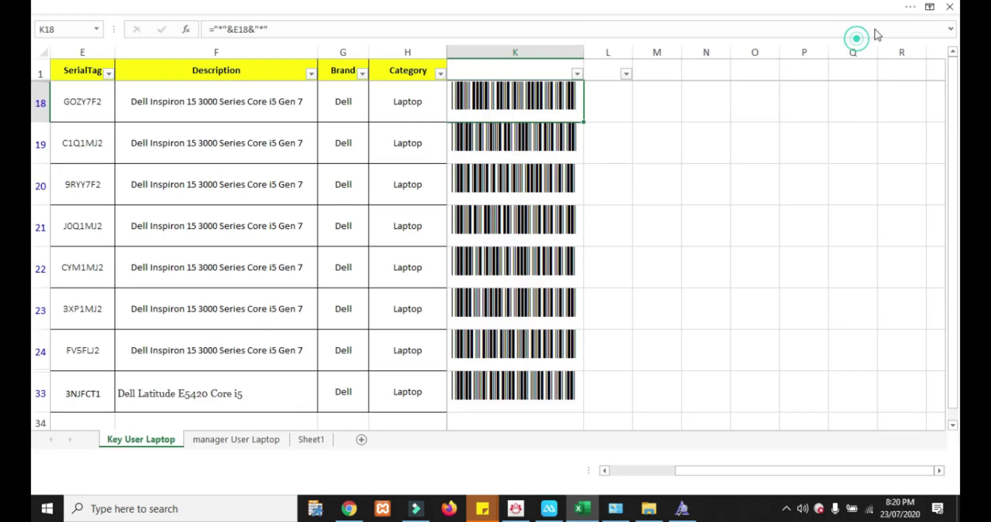
pyautogui.click(858, 13)
pyautogui.click(855, 85)
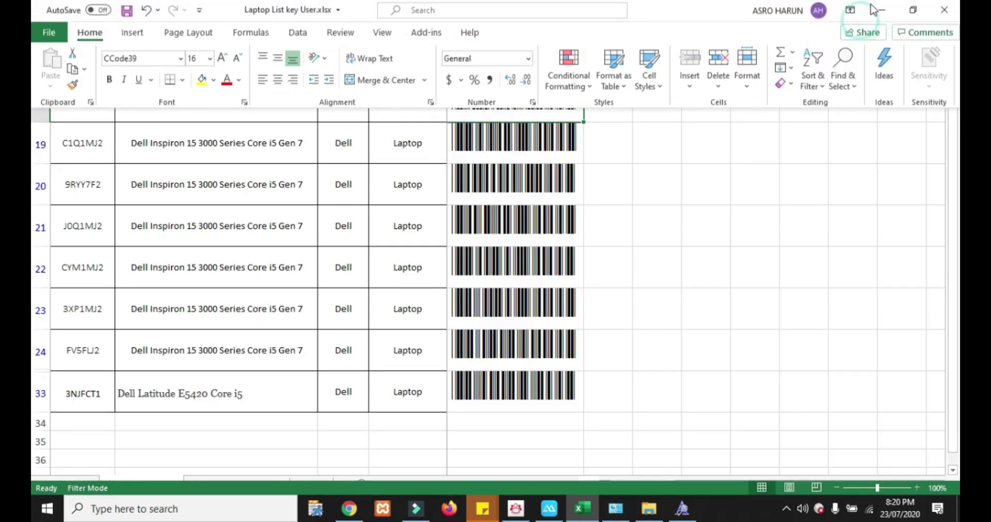
pyautogui.click(913, 8)
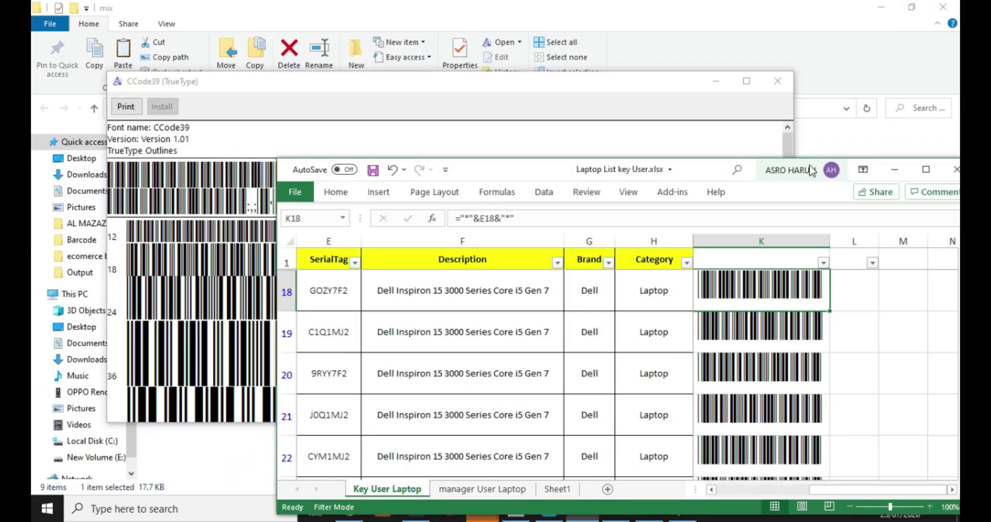
pyautogui.moveTo(723, 162); pyautogui.dragTo(612, 45)
# Minimize File Explorer and close the CCode39 font preview window
pyautogui.click(881, 8)
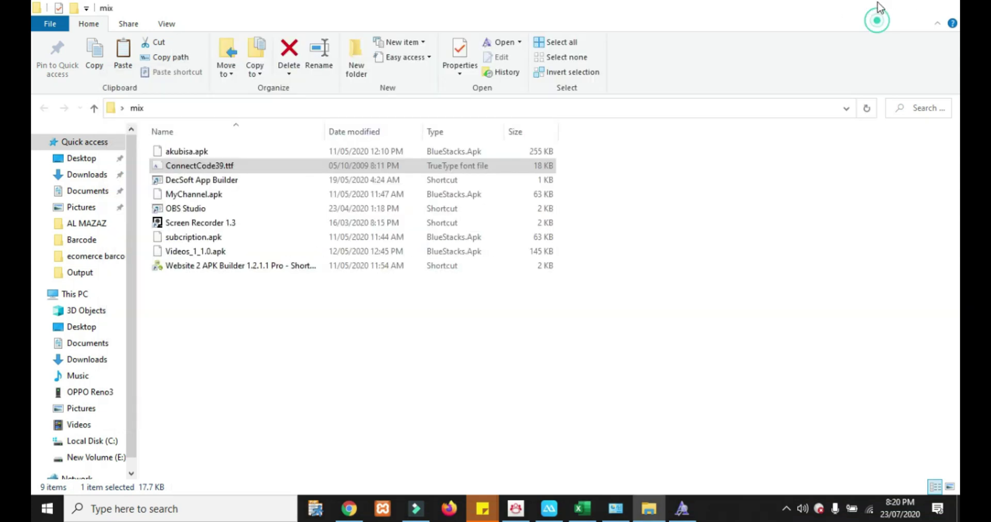
pyautogui.click(153, 91)
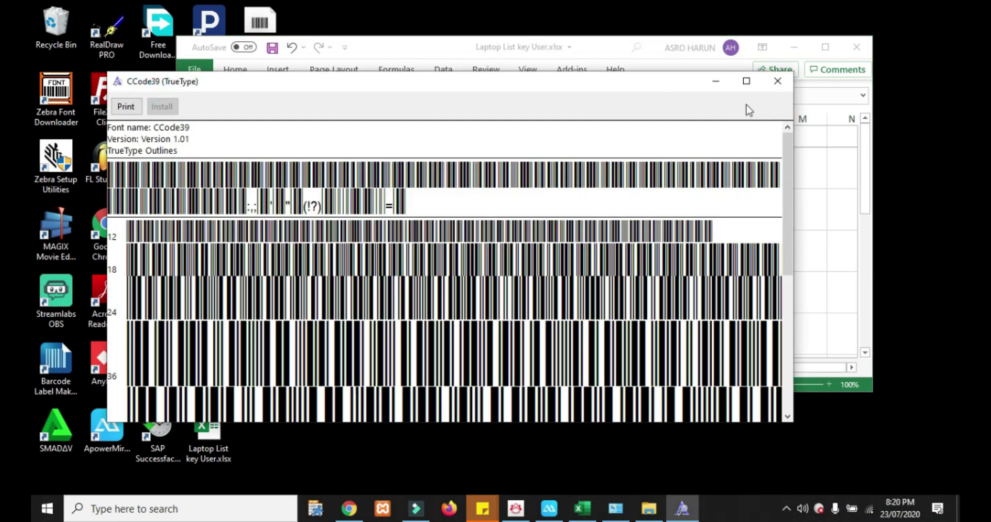
pyautogui.click(779, 84)
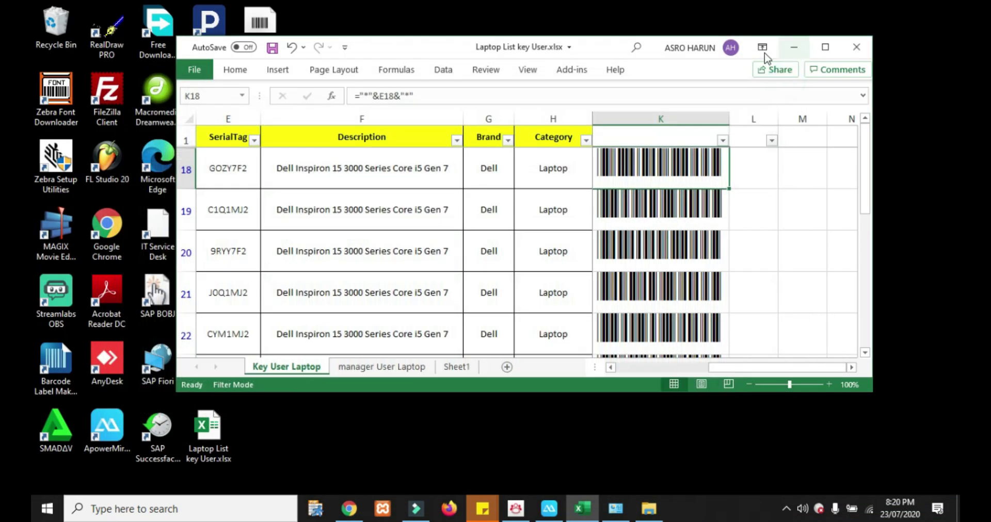
# Return Excel to full screen with the ribbon auto-hidden
pyautogui.click(812, 196)
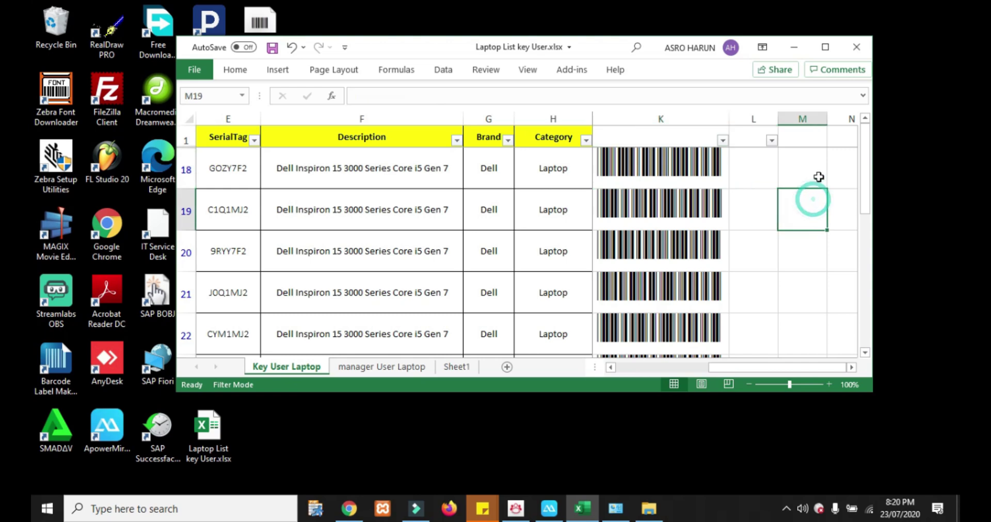
pyautogui.click(762, 50)
pyautogui.click(774, 80)
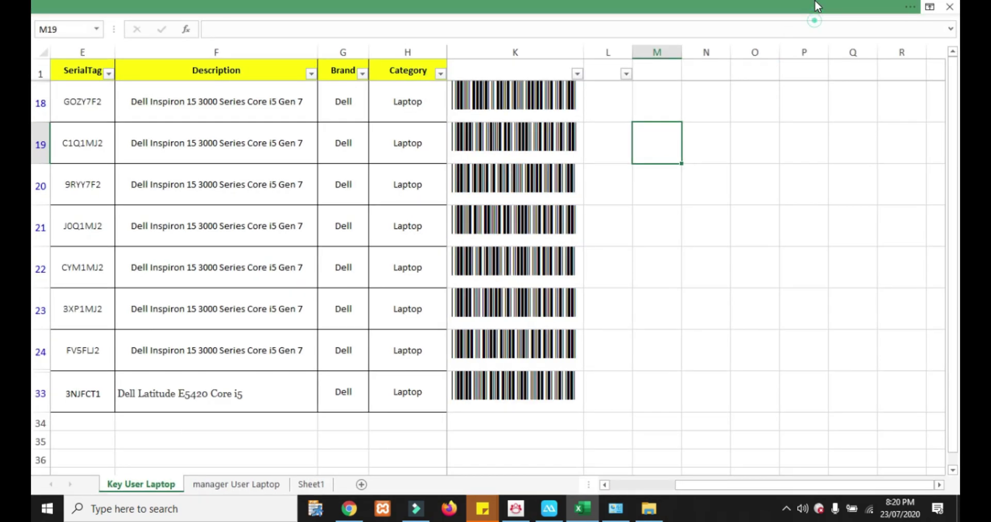
pyautogui.click(817, 7)
pyautogui.click(725, 219)
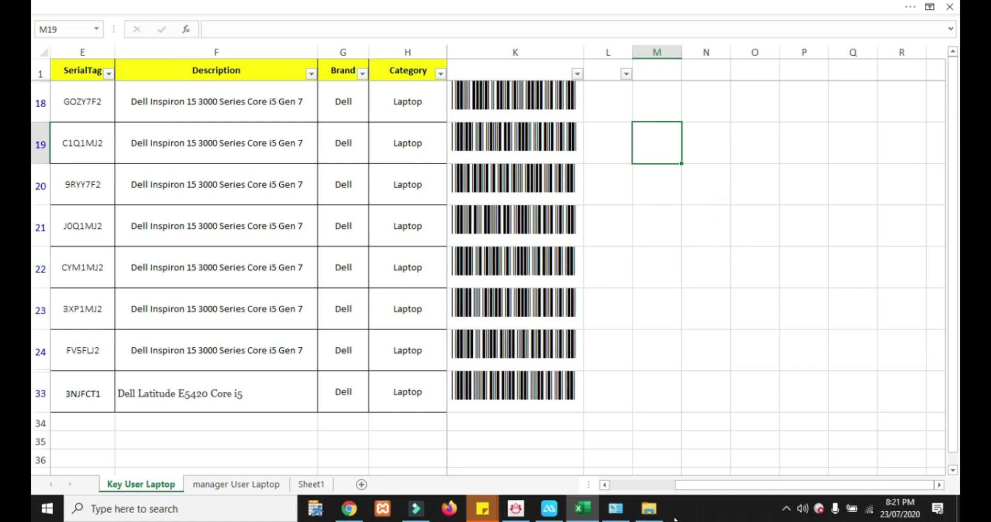
# Launch the phone-mirroring app from the taskbar to show the phone scanner
pyautogui.click(549, 509)
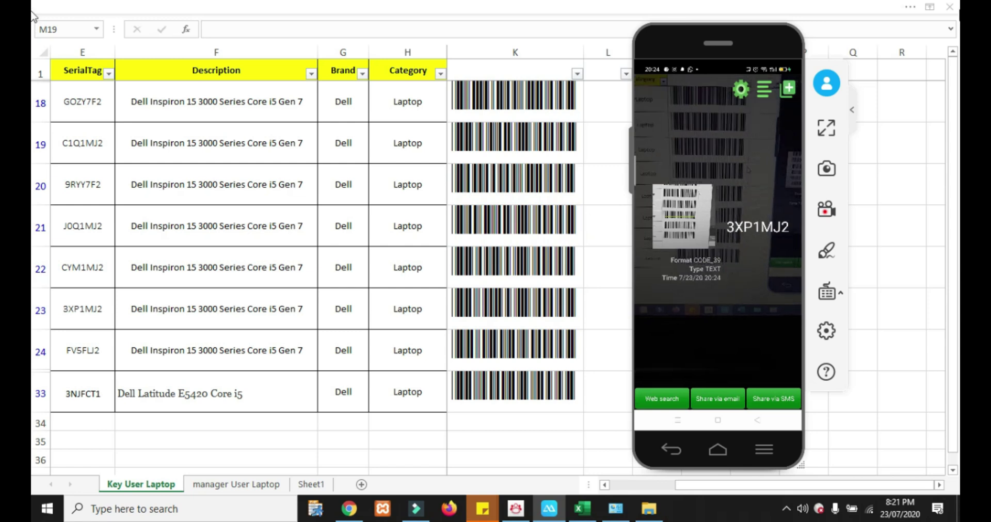
# Bring the Excel laptop sheet back in front of the phone mirror after the 3XP1MJ2 scan
pyautogui.click(76, 310)
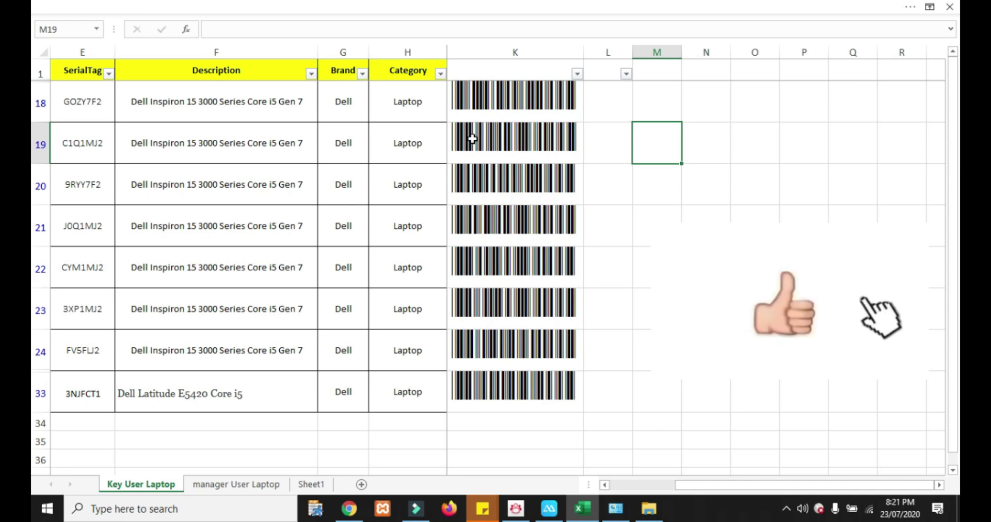
# Clear E18:E33, enter ABCDS1236LL in E18 and fill it down through E24
pyautogui.moveTo(78, 93); pyautogui.dragTo(77, 391)
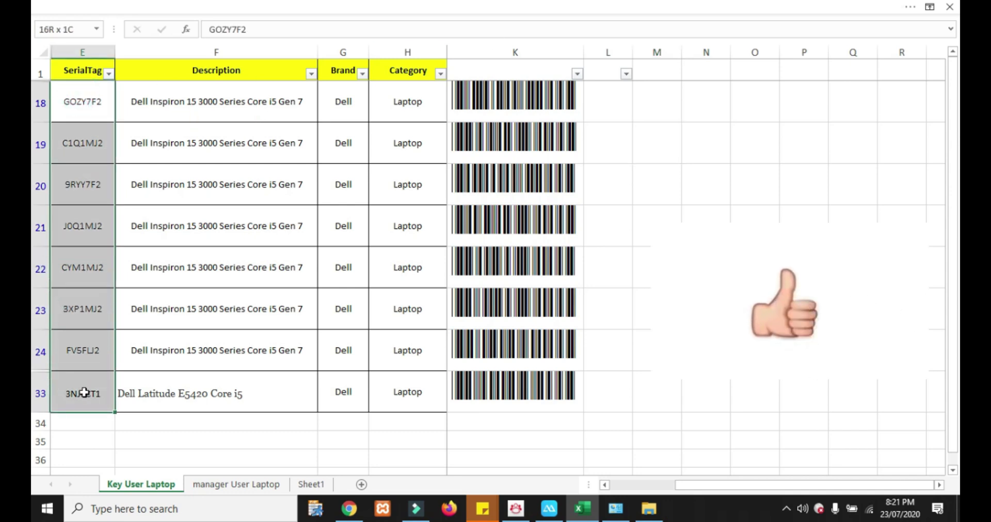
pyautogui.press('Delete')
pyautogui.click(74, 107)
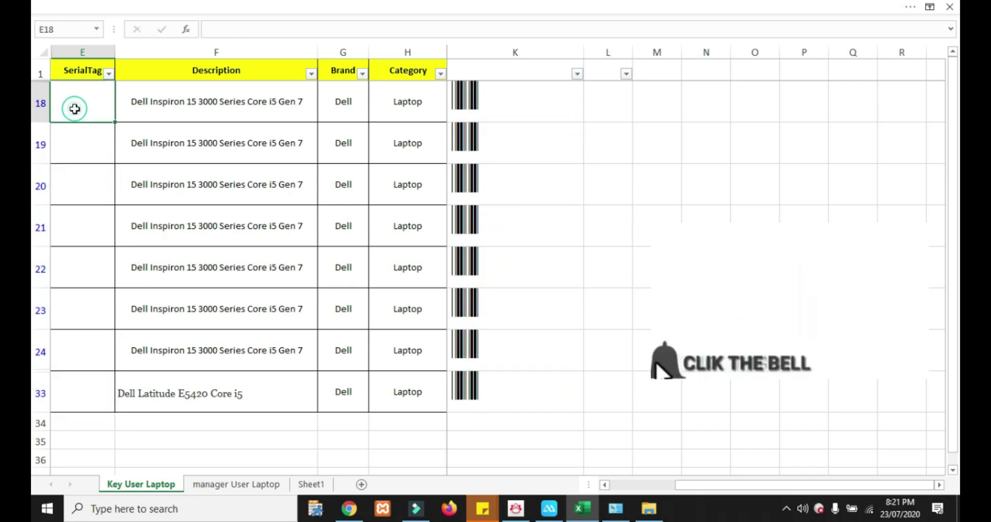
pyautogui.write('ABCDS1236LL')
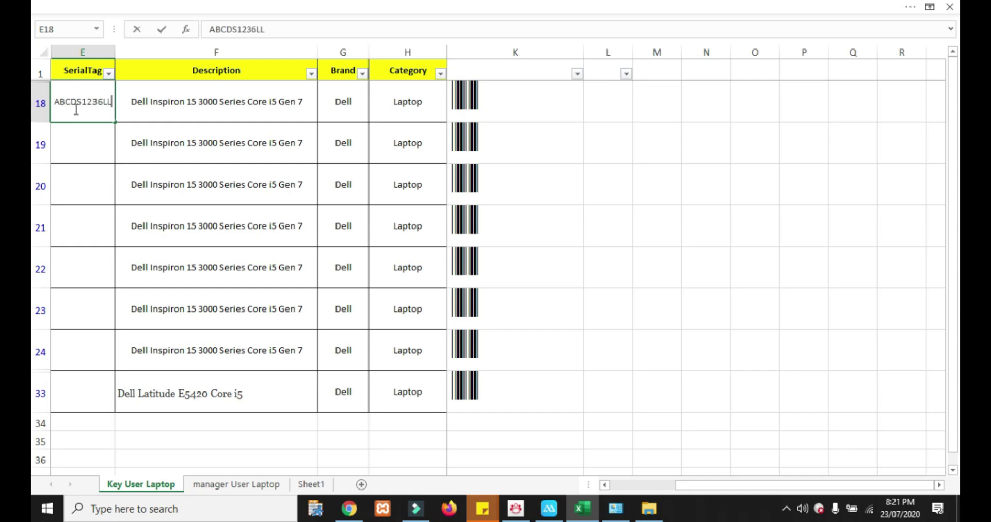
pyautogui.press('Return')
pyautogui.click(77, 111)
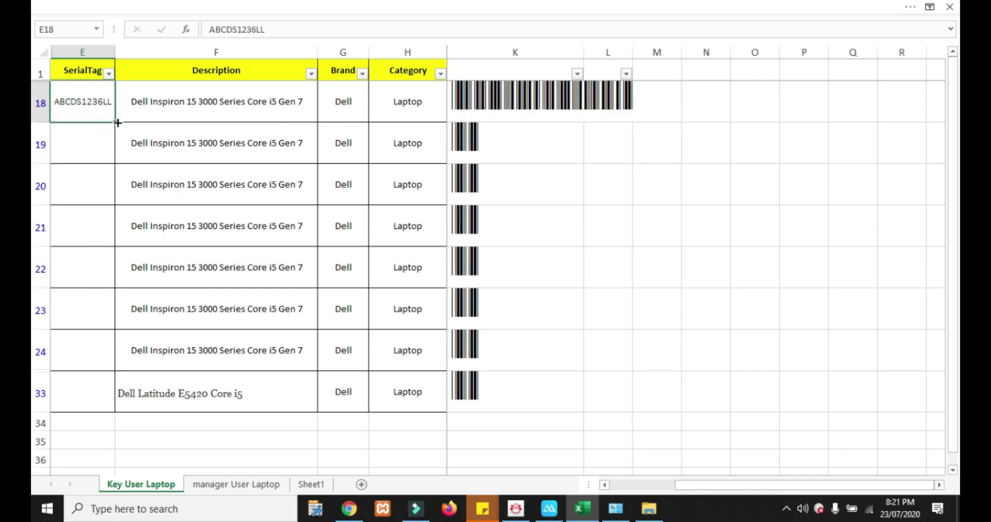
pyautogui.doubleClick(111, 123)
# Overwrite E19–E22 with TYUIOIOO, AAAAAAAAAAA, BBBBBBBBBBB and GGGGGGGGGG
pyautogui.click(78, 147)
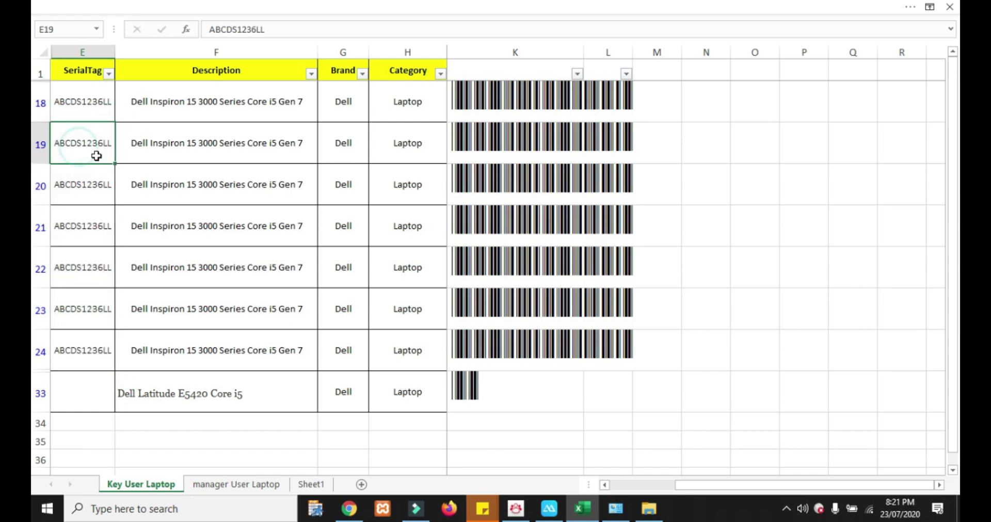
pyautogui.write('TYUIOIOO')
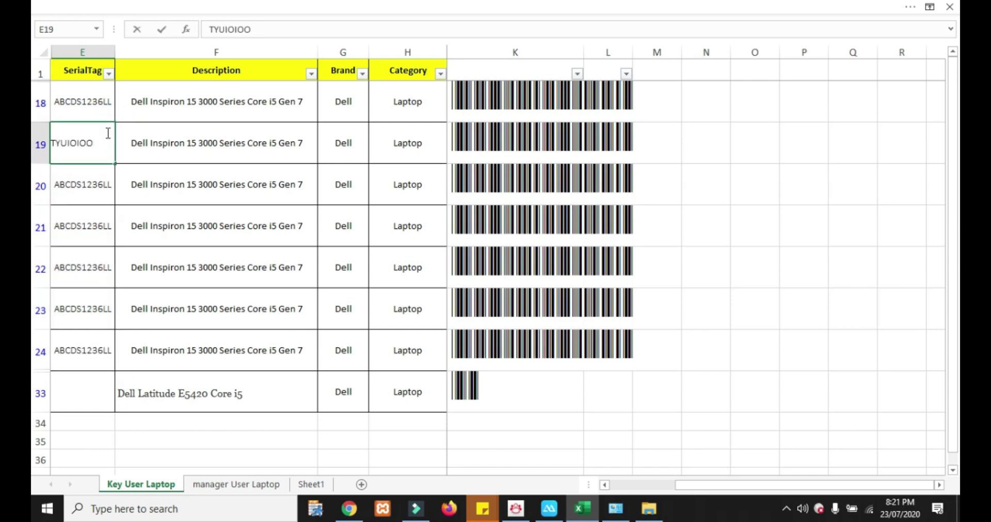
pyautogui.press('Return')
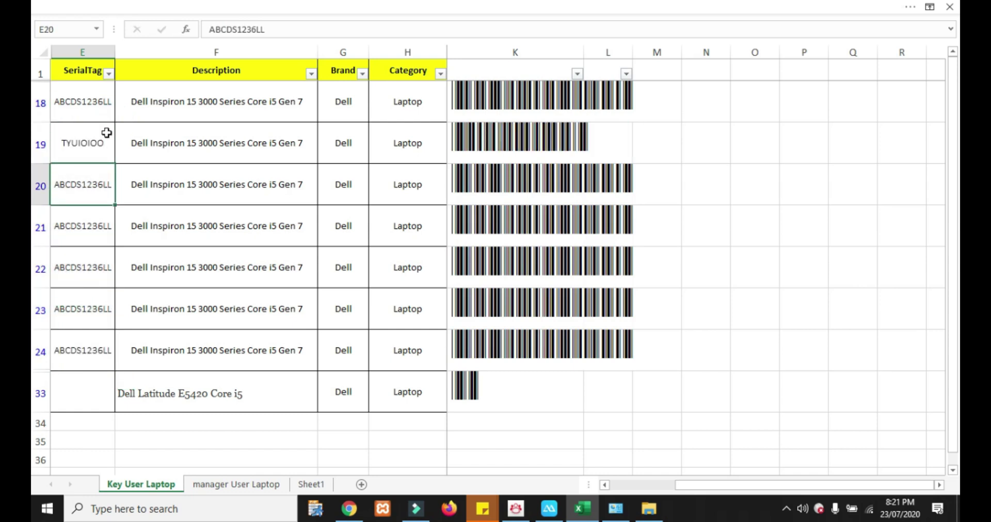
pyautogui.write('AAAAAAAAAAA')
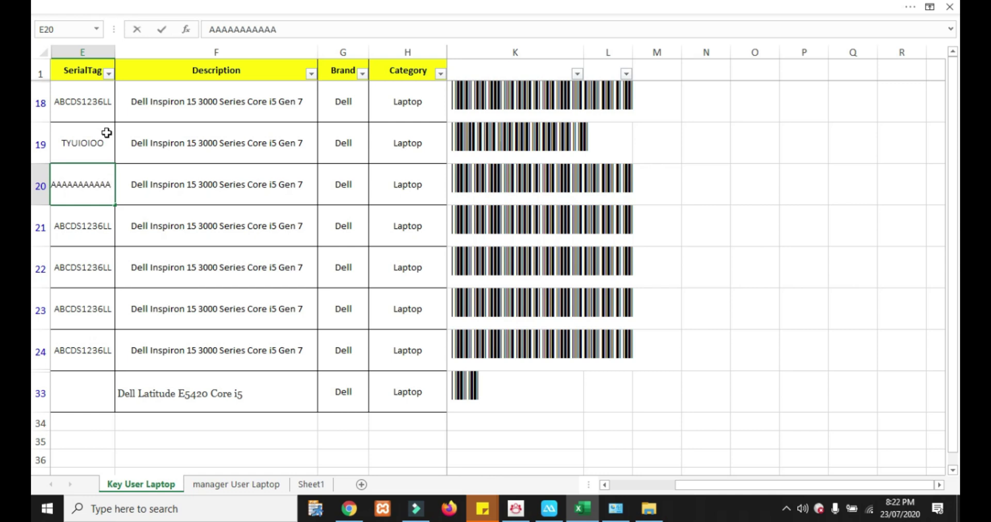
pyautogui.press('Return')
pyautogui.write('BBB')
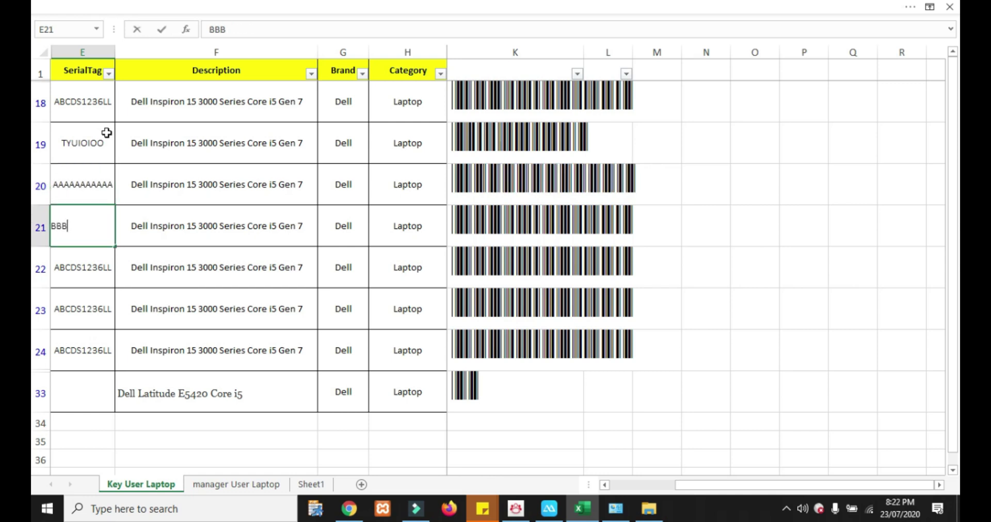
pyautogui.write('BBBBBBBB')
pyautogui.press('Return')
pyautogui.write('GGGGGGGGGG')
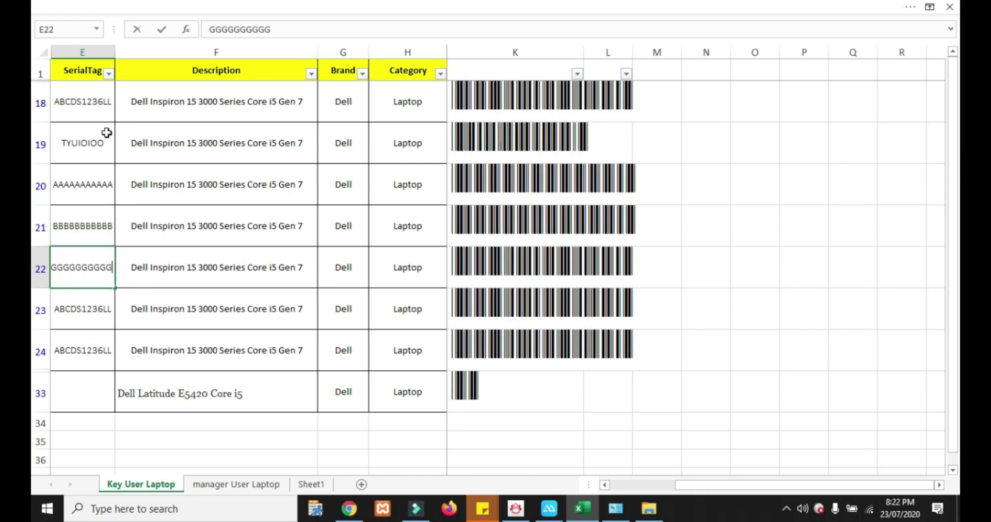
pyautogui.press('Return')
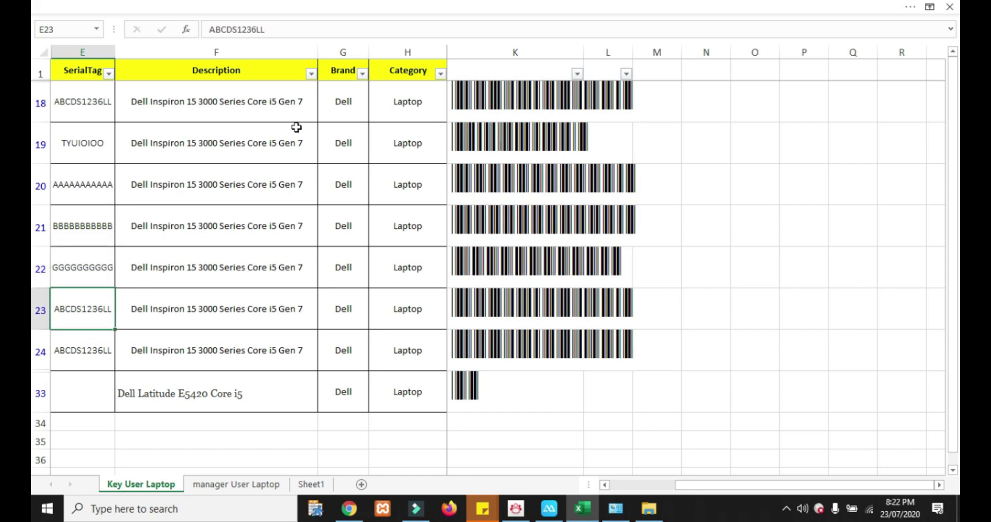
# Review the new tags in E18, E19 and E21, then switch to the phone scanner
pyautogui.click(94, 93)
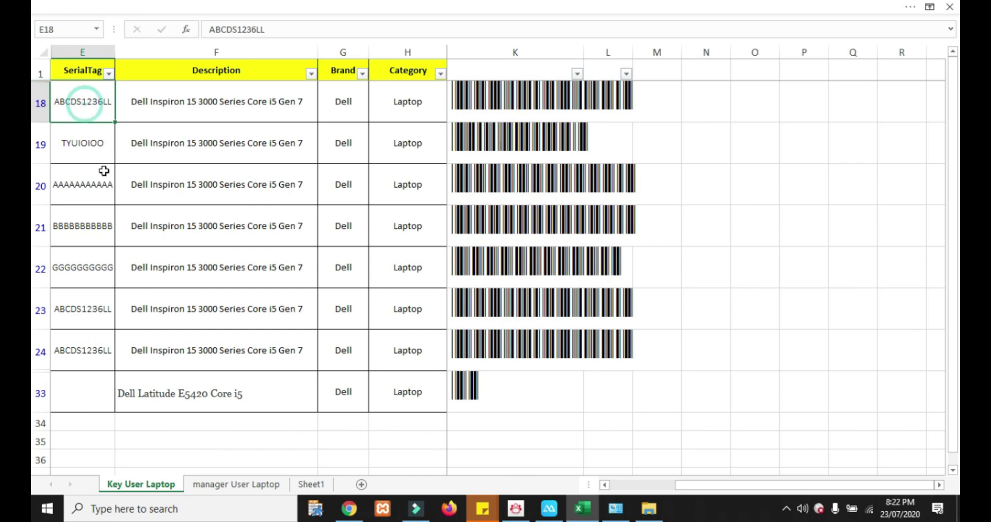
pyautogui.click(103, 144)
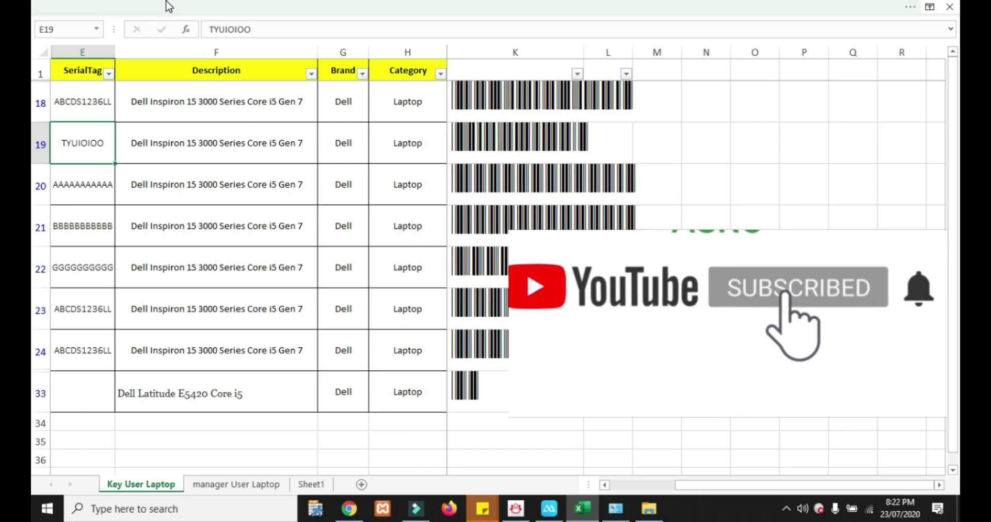
pyautogui.click(74, 222)
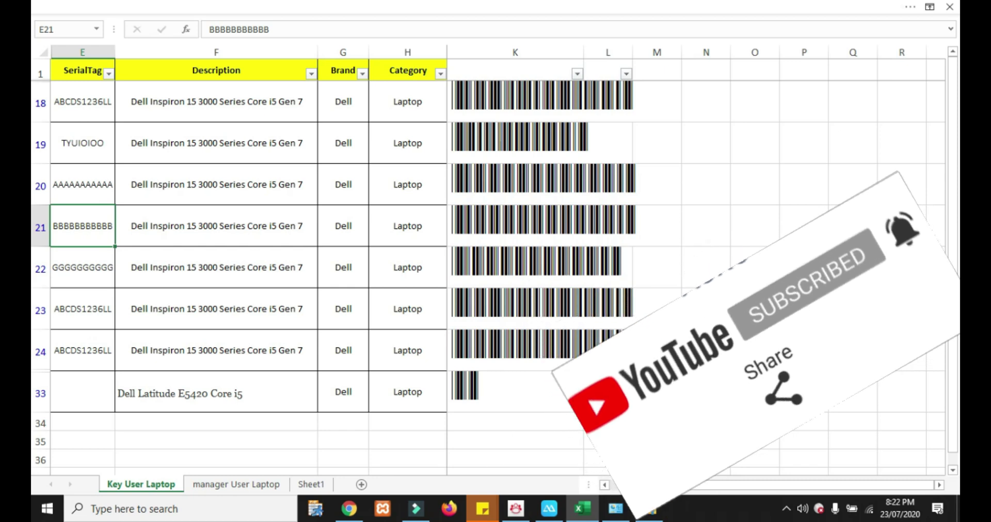
pyautogui.hotkey('alt', 'Tab')
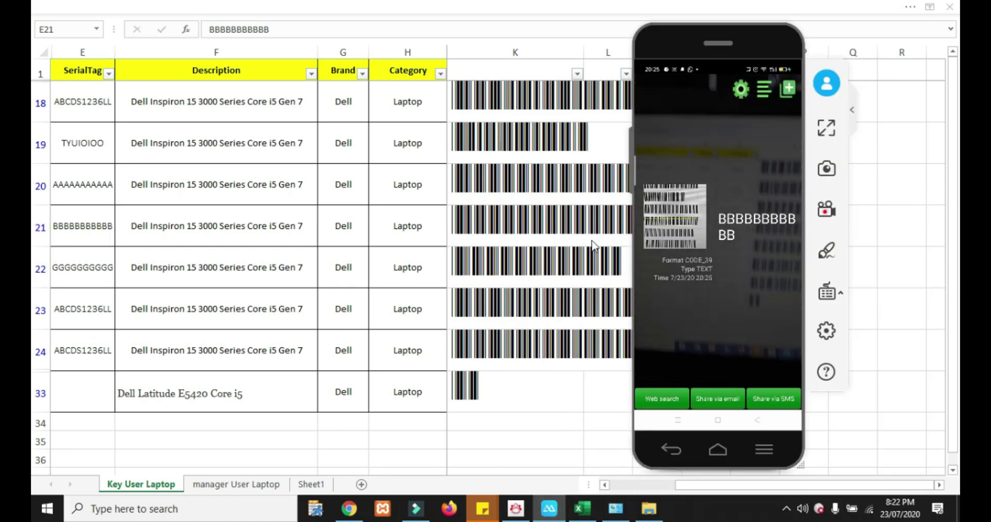
# Move the phone mirror aside to check the BBBBBBBBBBB scan, then return to the spreadsheet
pyautogui.moveTo(664, 44); pyautogui.dragTo(726, 11)
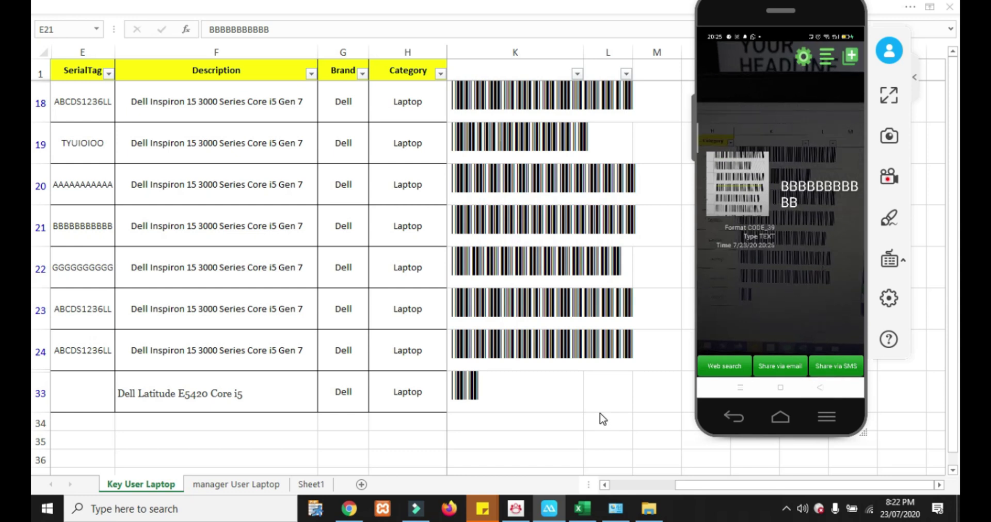
pyautogui.click(599, 413)
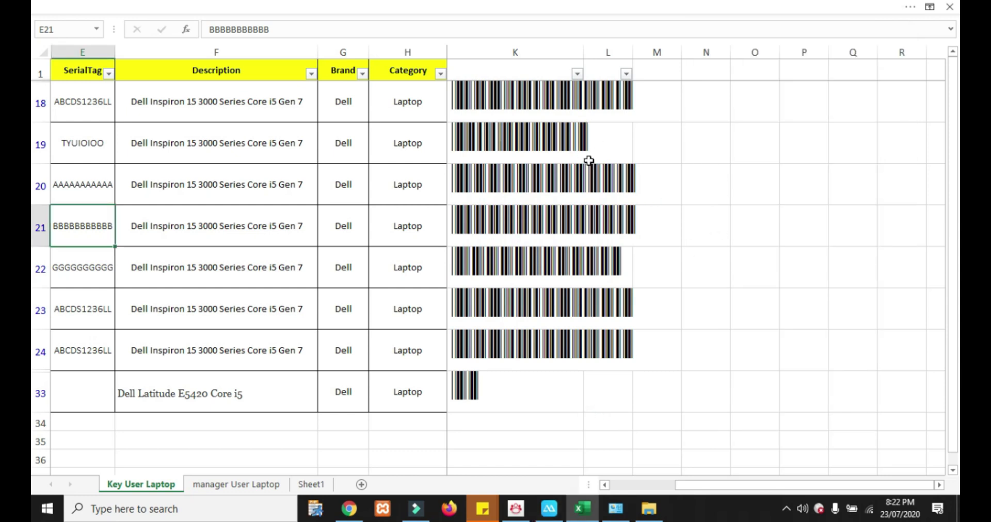
pyautogui.click(341, 145)
pyautogui.click(665, 148)
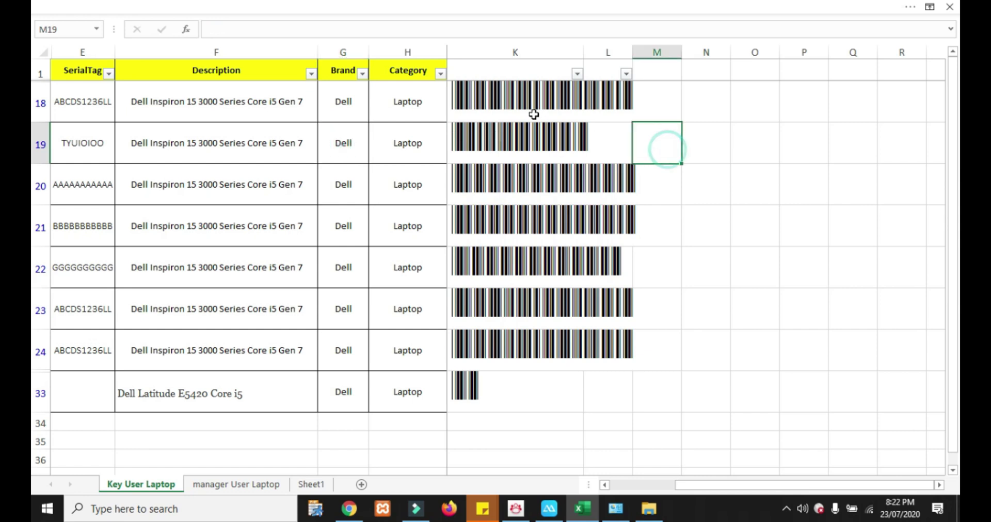
pyautogui.click(677, 239)
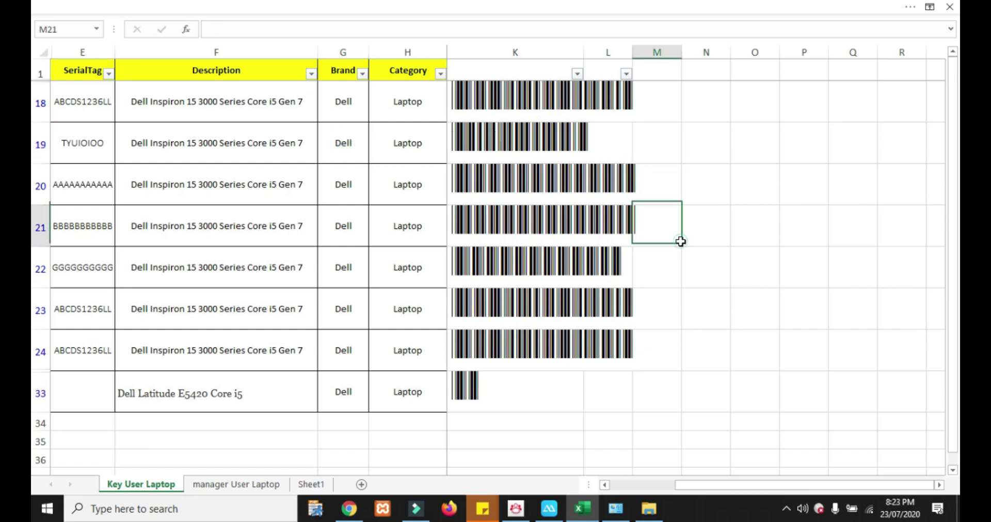
pyautogui.click(569, 409)
pyautogui.click(504, 394)
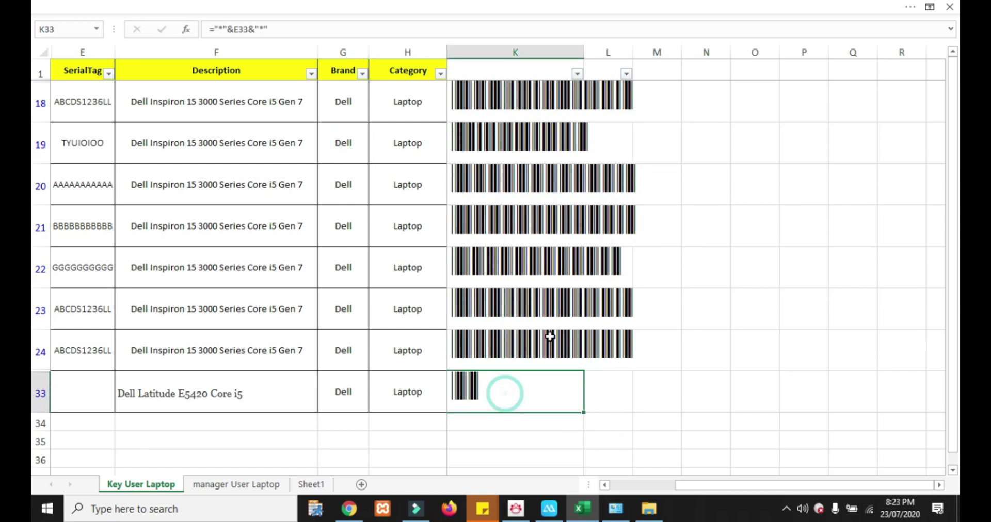
pyautogui.click(690, 287)
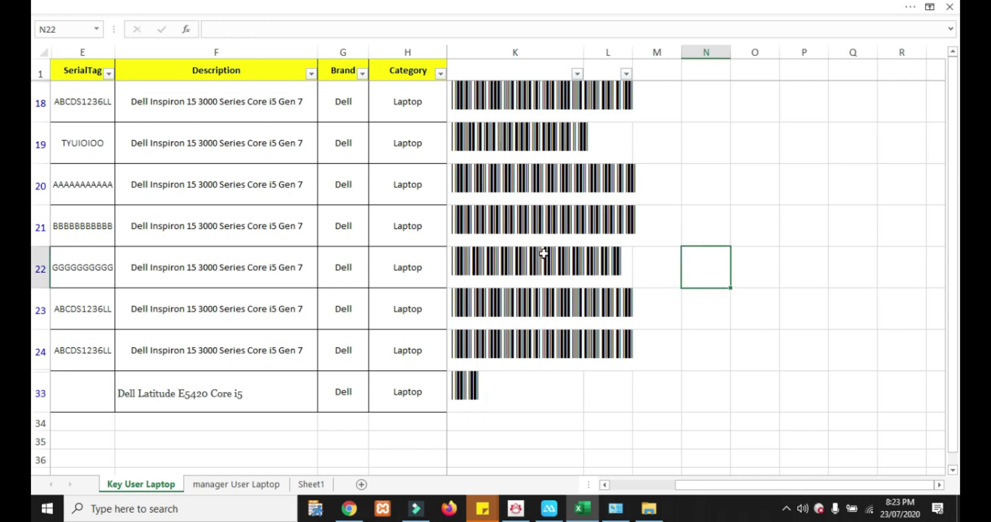
pyautogui.click(585, 375)
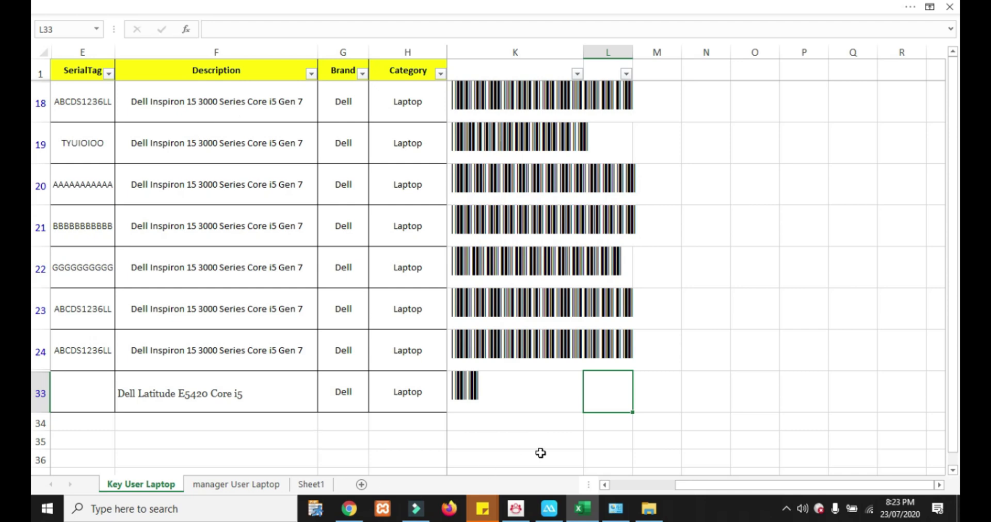
pyautogui.click(648, 509)
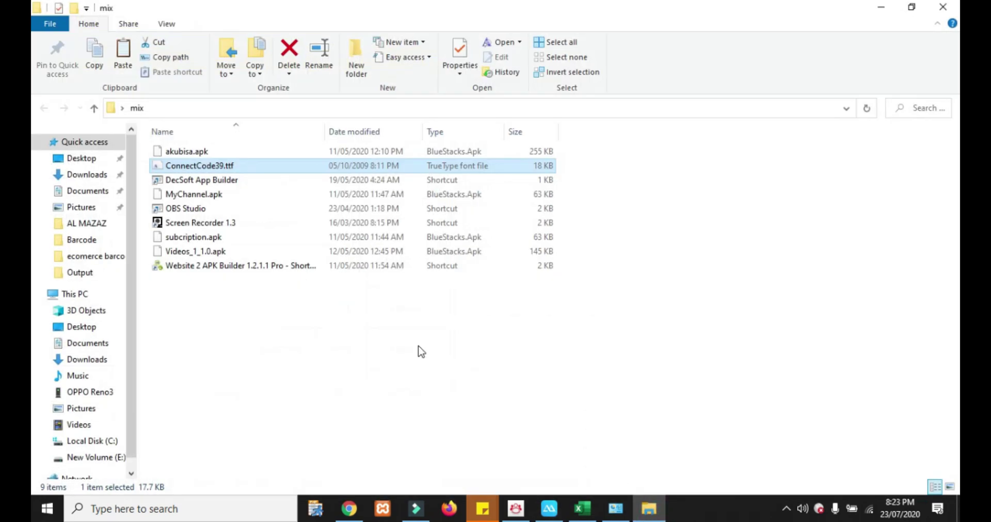
pyautogui.doubleClick(321, 7)
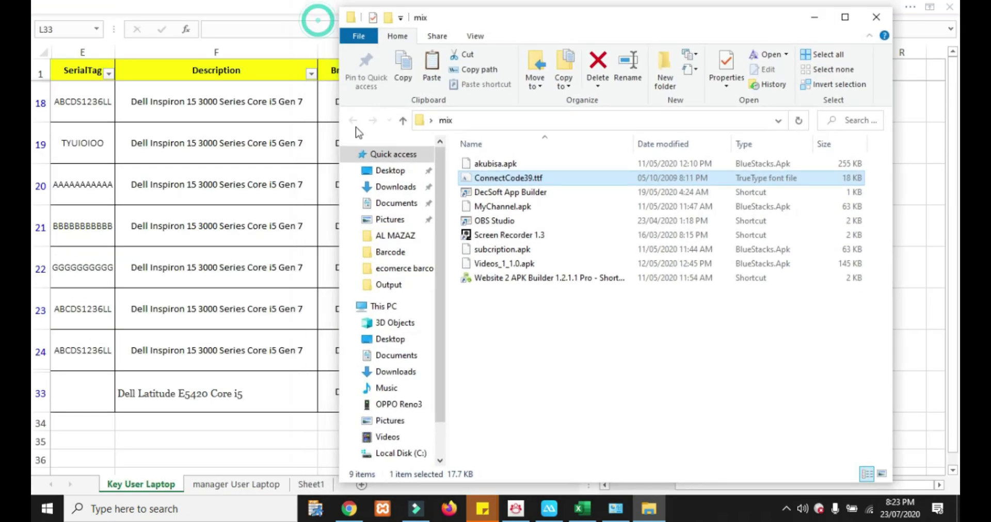
pyautogui.moveTo(549, 20); pyautogui.dragTo(571, 132)
pyautogui.click(552, 122)
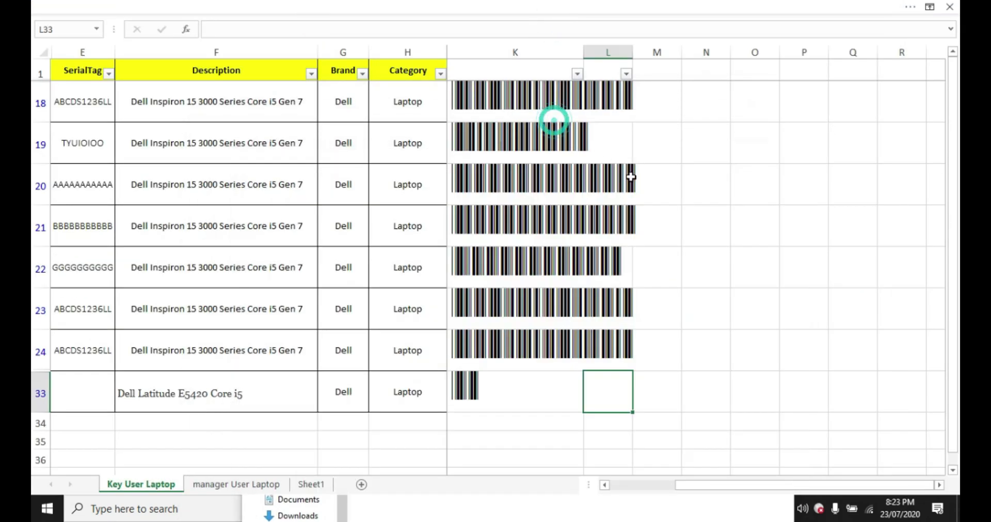
pyautogui.click(705, 184)
pyautogui.click(593, 373)
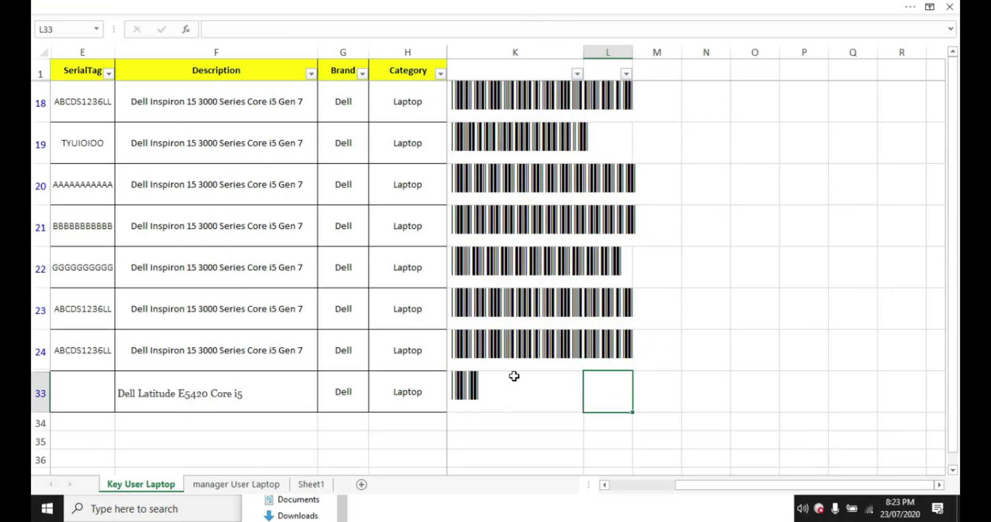